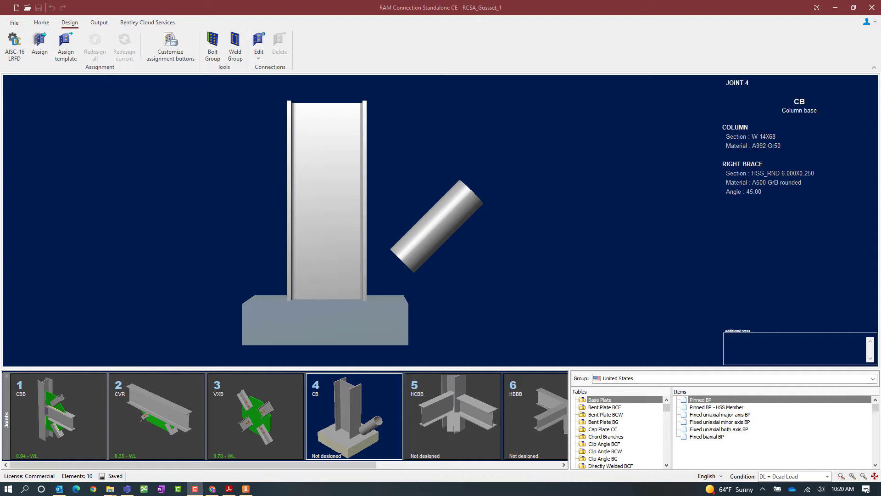
Step: Assign the smart Gusset Base Plate connection to column base joint 4
click(73, 29)
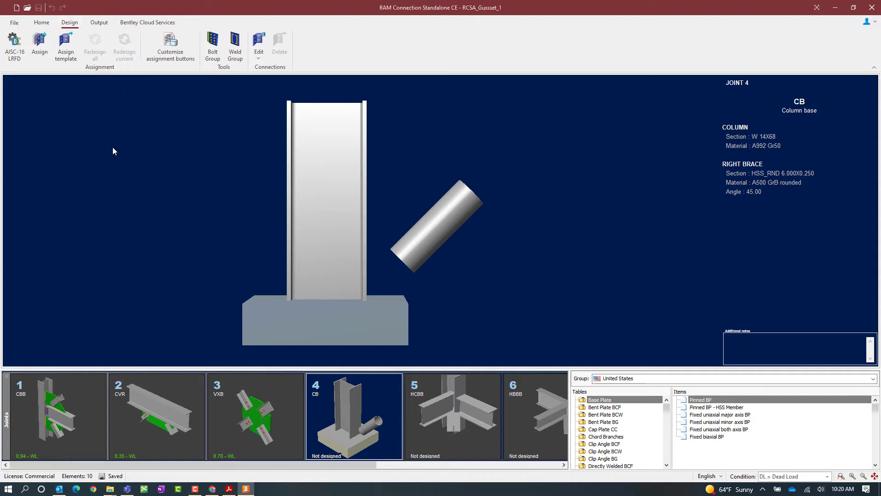
click(38, 53)
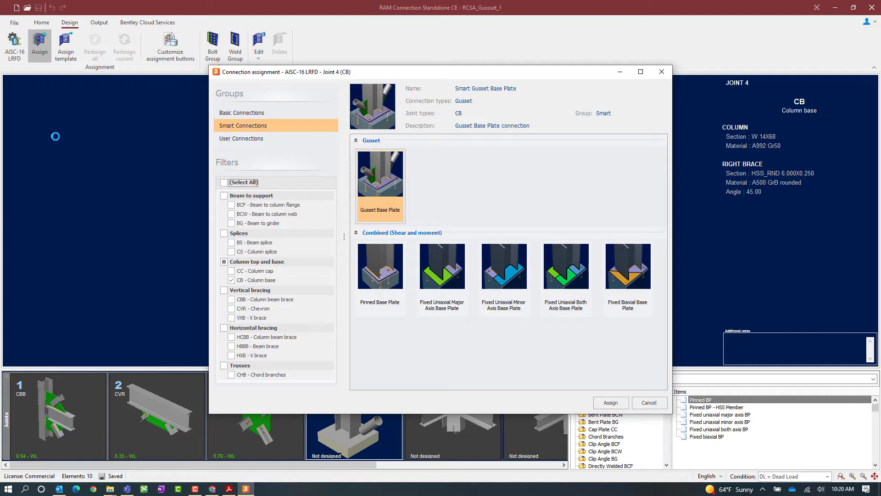
click(371, 203)
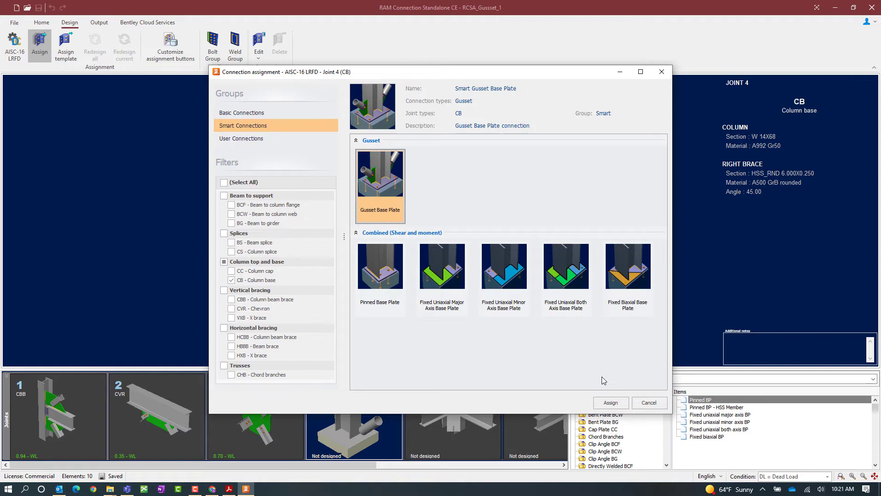
click(610, 402)
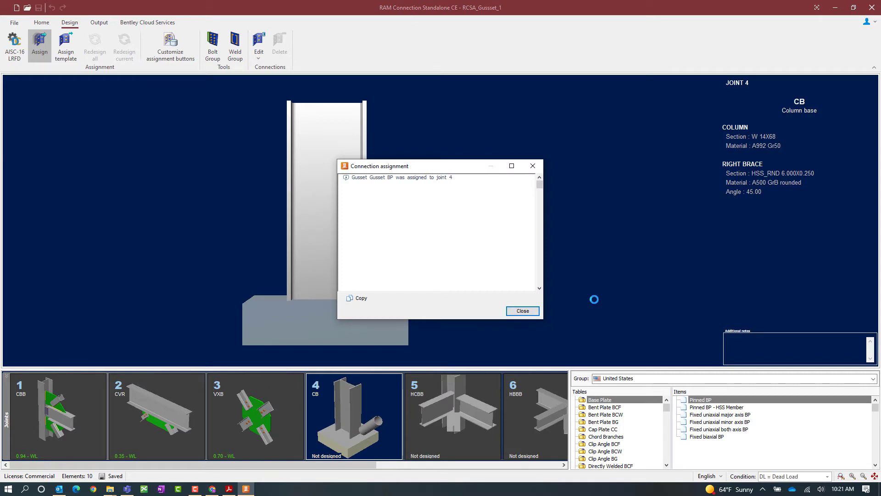
click(522, 312)
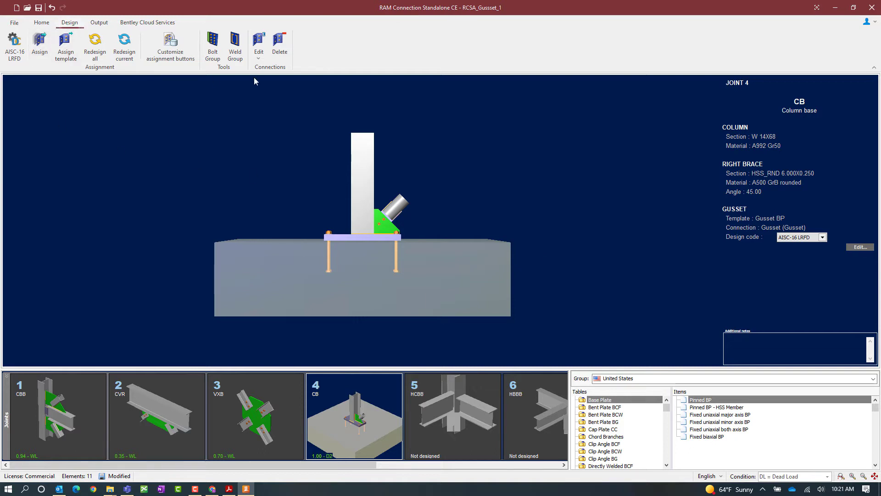
Step: Open joint 4's gusset connection for editing and review its 3D model plus the base plate, support and anchor parameters
click(258, 51)
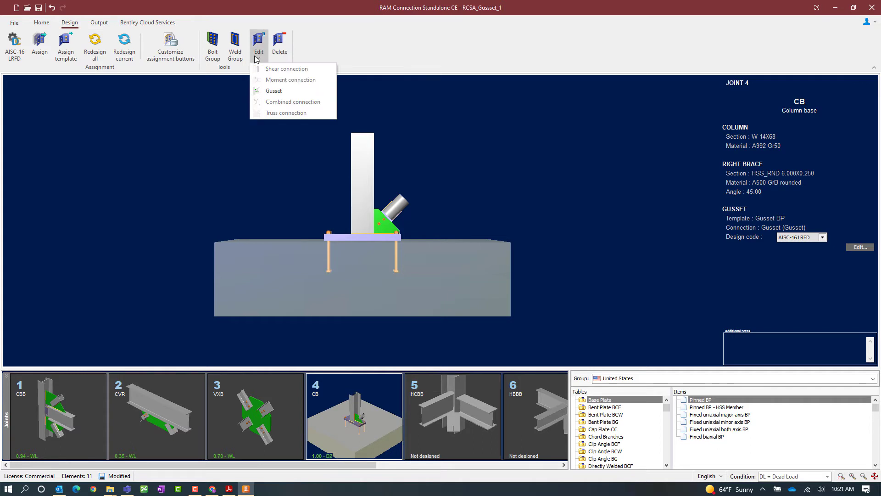
click(271, 91)
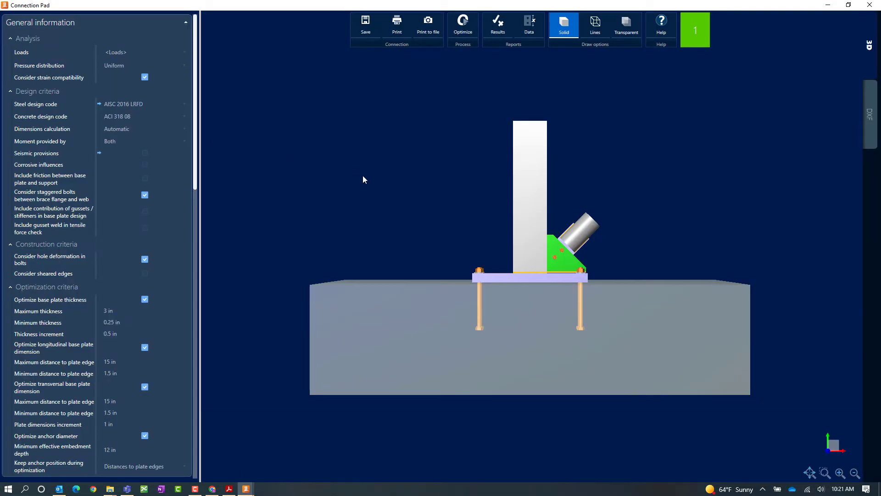
right_drag(363, 173, 331, 188)
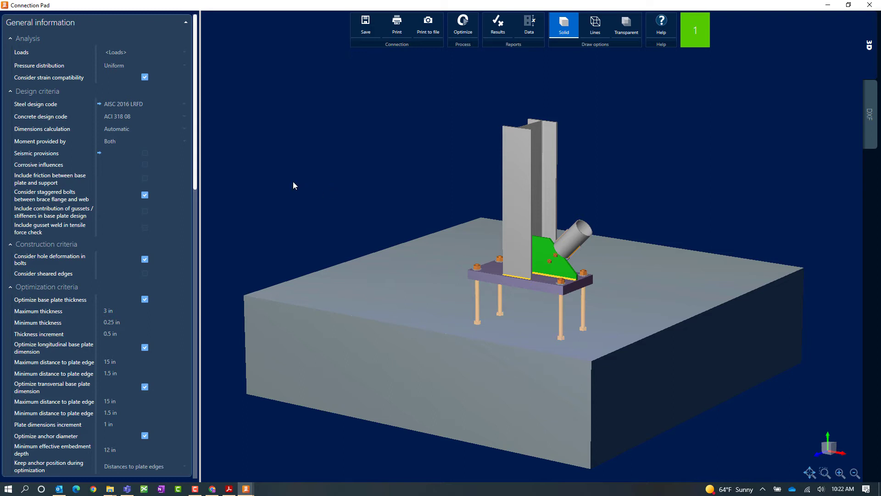
scroll(197, 221, down, 8)
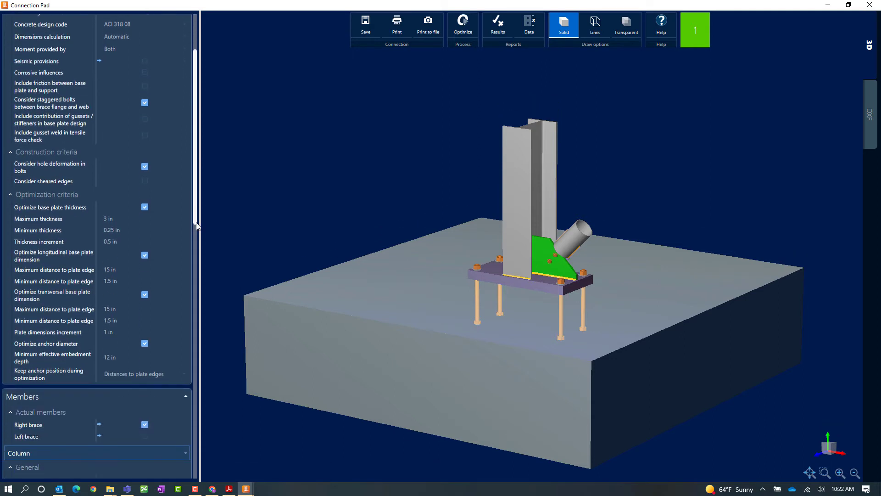
drag(198, 268, 192, 426)
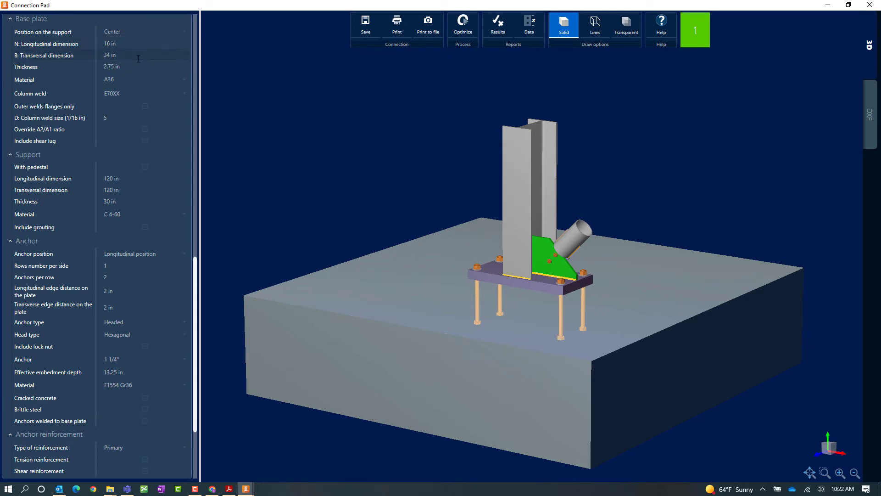
click(140, 80)
scroll(196, 354, down, 5)
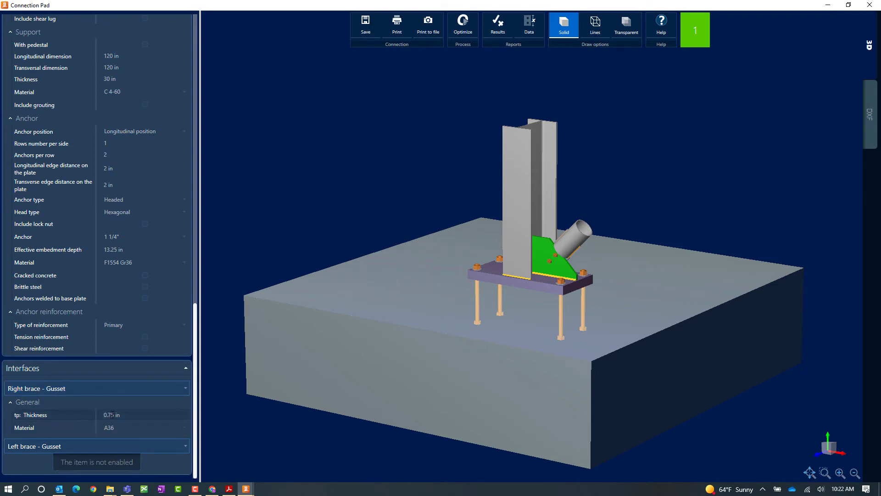
Step: Set the connection type of the right brace's Gusset/Brace connection interface to Welded and inspect the revised model
click(92, 390)
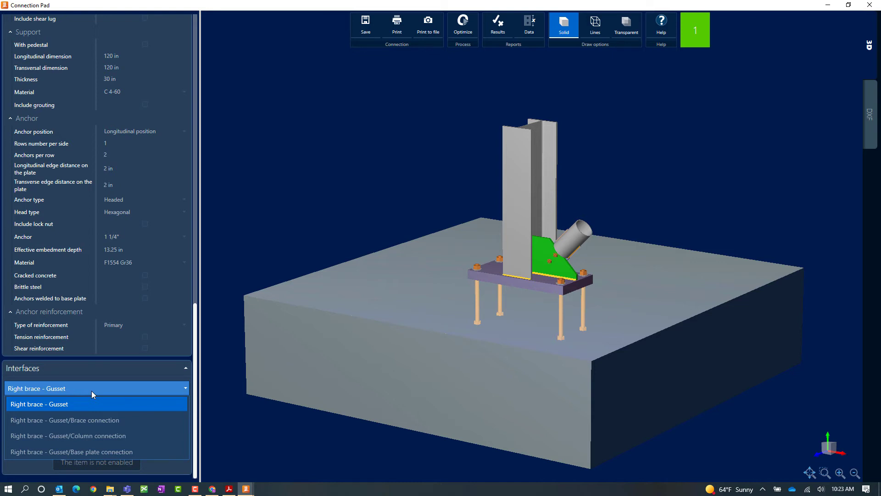
click(72, 425)
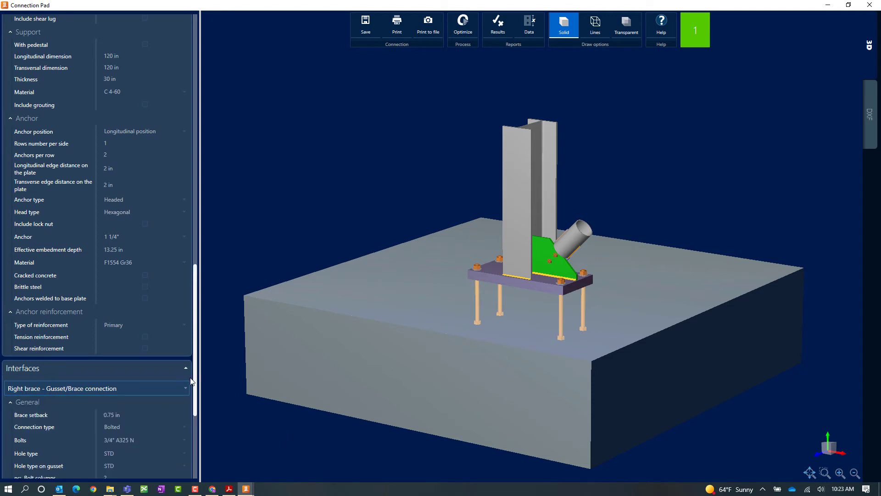
scroll(177, 383, down, 5)
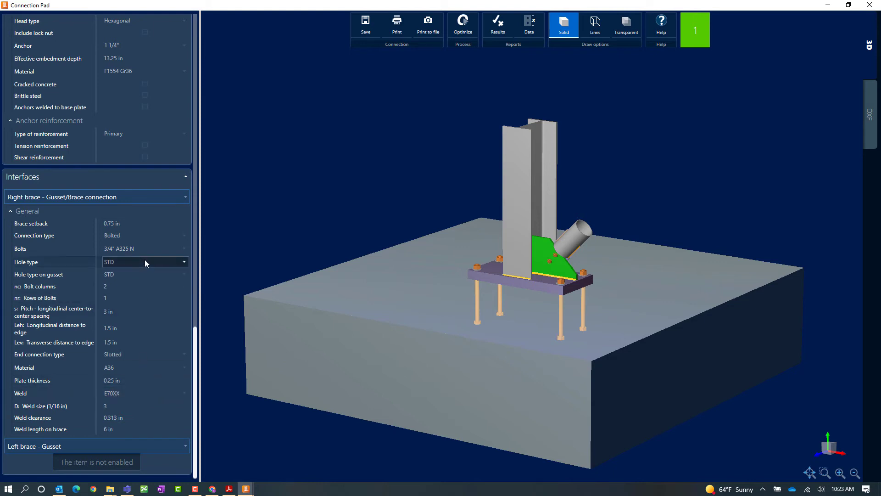
click(151, 235)
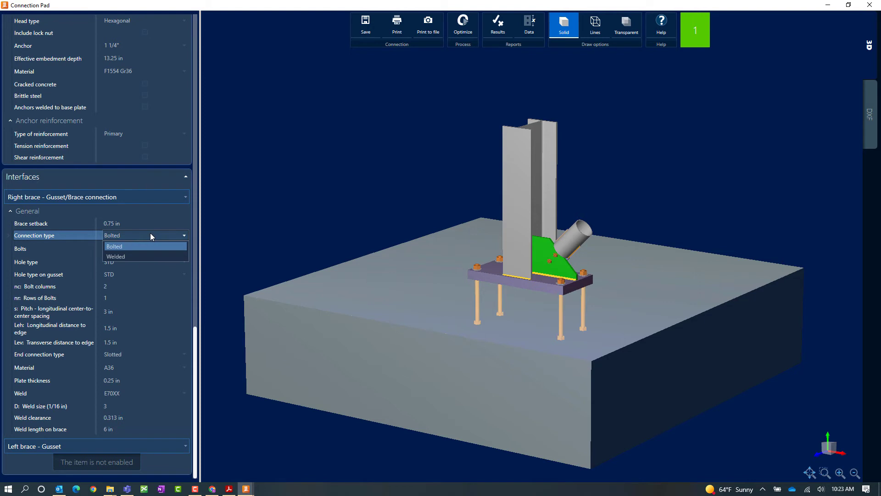
click(140, 256)
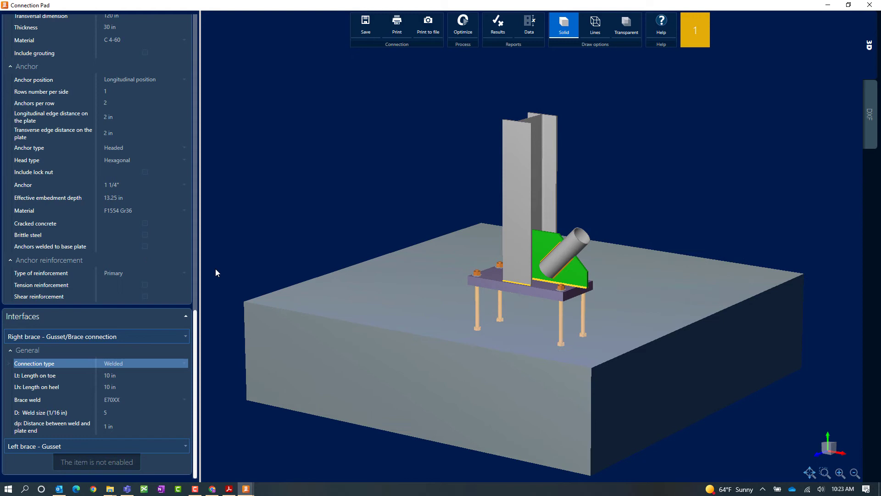
middle_drag(570, 281, 487, 285)
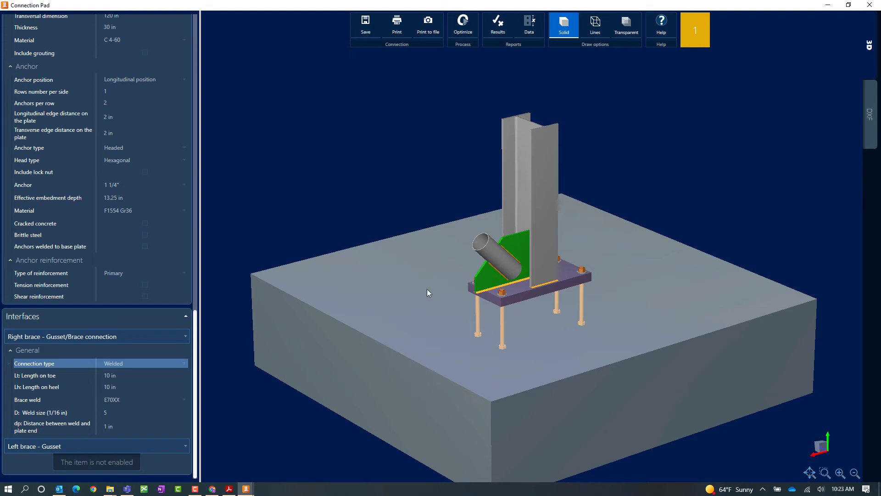
Step: Review the connection's results report from the brace and gusset checks to the base plate's geometric considerations and warnings, and close it
key(alt+Tab)
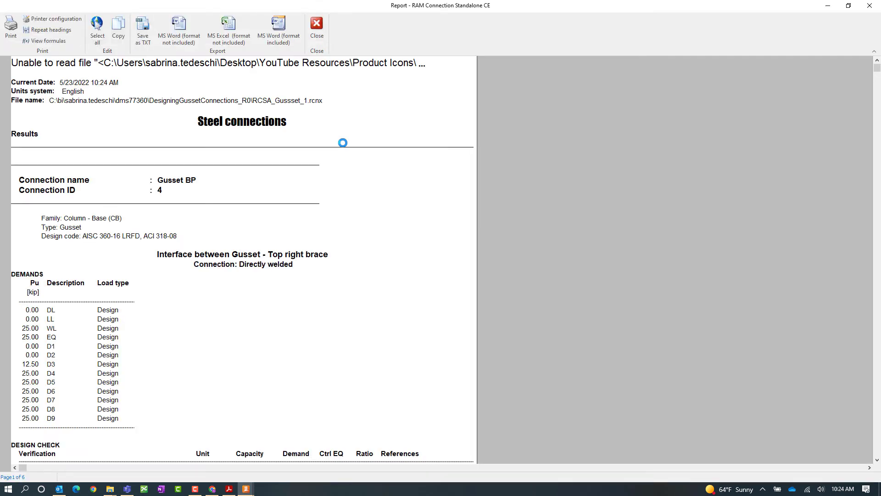
scroll(342, 151, down, 5)
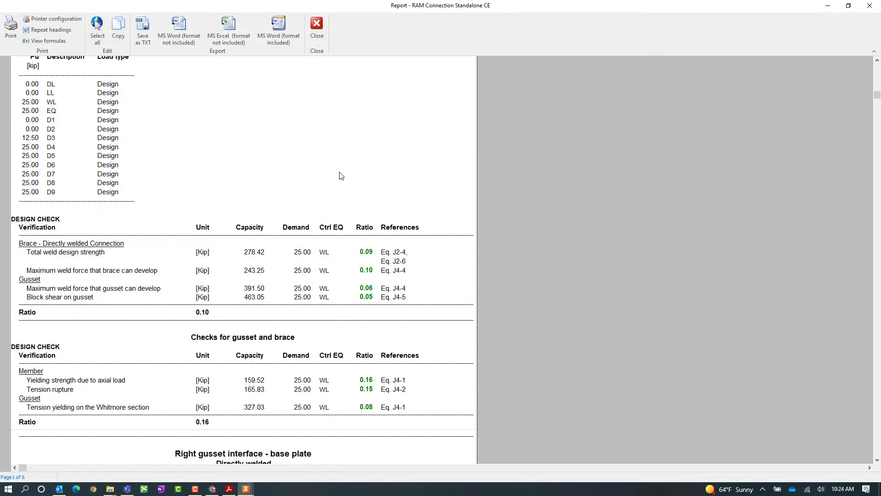
scroll(341, 176, down, 4)
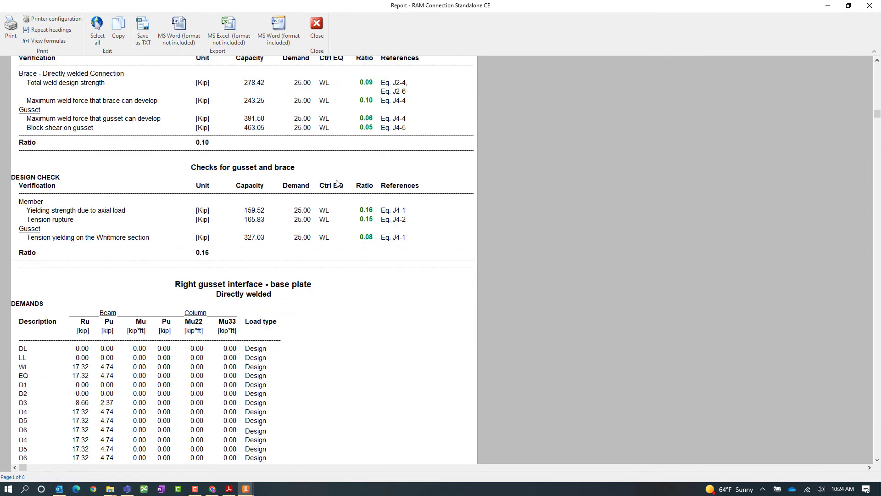
scroll(337, 183, down, 5)
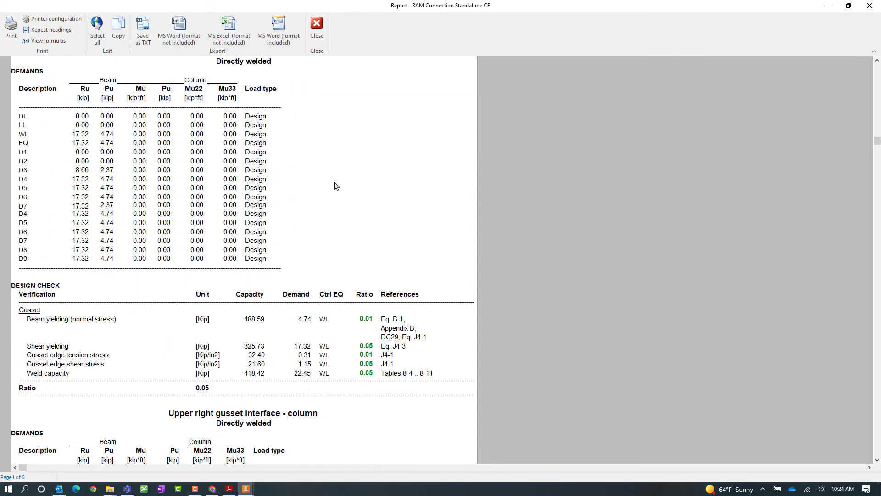
scroll(336, 186, down, 5)
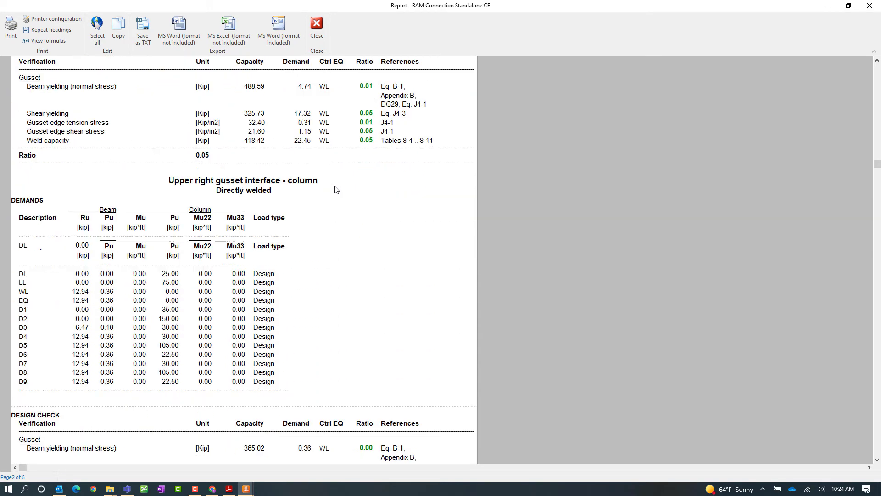
scroll(337, 189, down, 5)
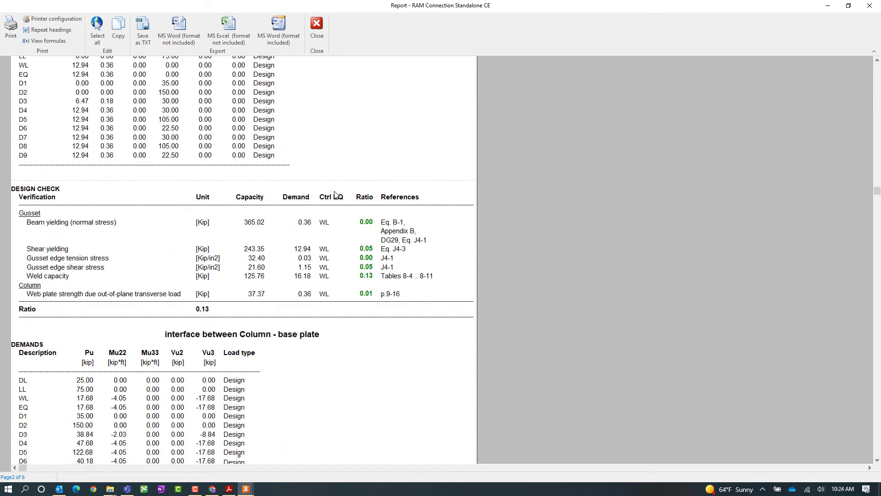
scroll(335, 194, down, 5)
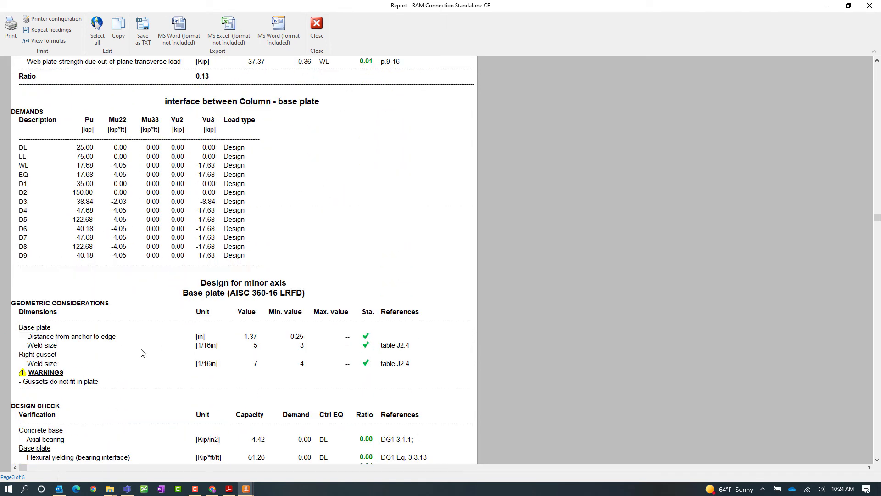
click(79, 384)
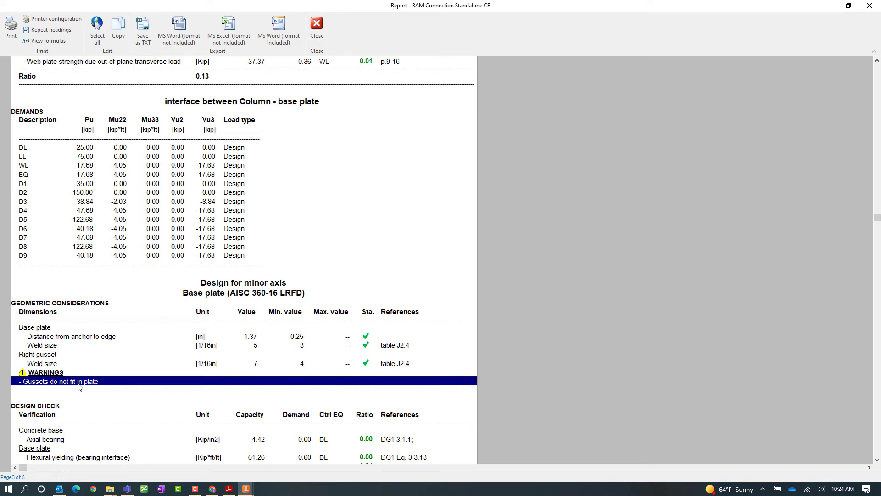
click(317, 25)
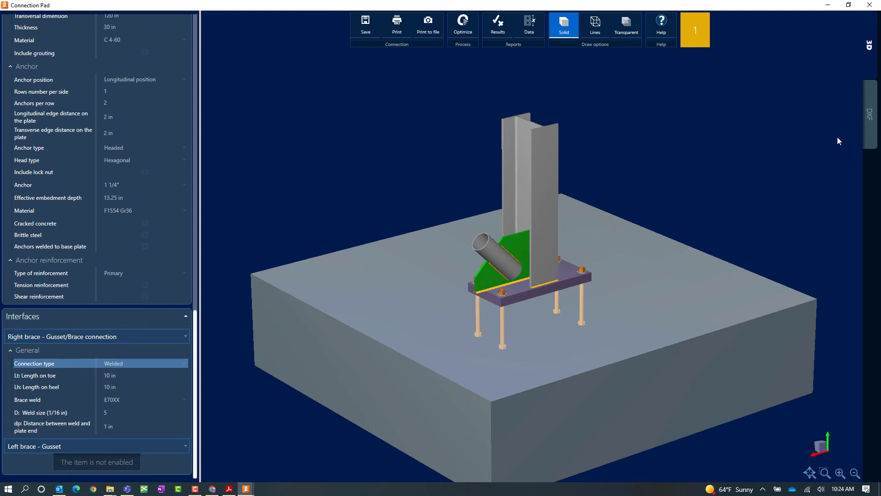
Step: Display the DXF detail of the connection, check the base plate optimization criteria and optimize the connection
click(869, 134)
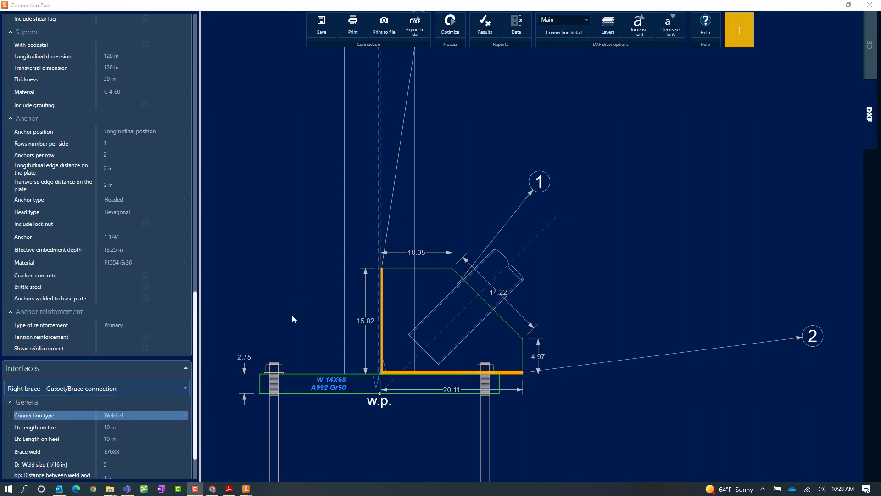
click(196, 356)
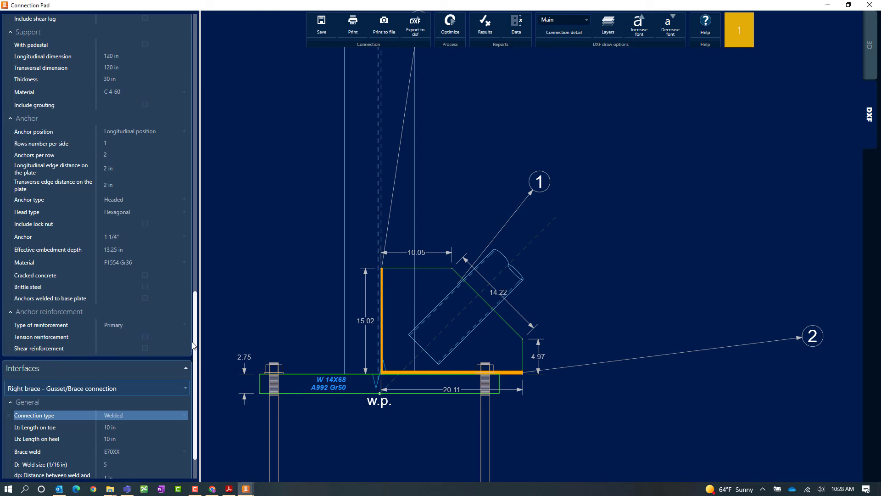
scroll(194, 328, up, 6)
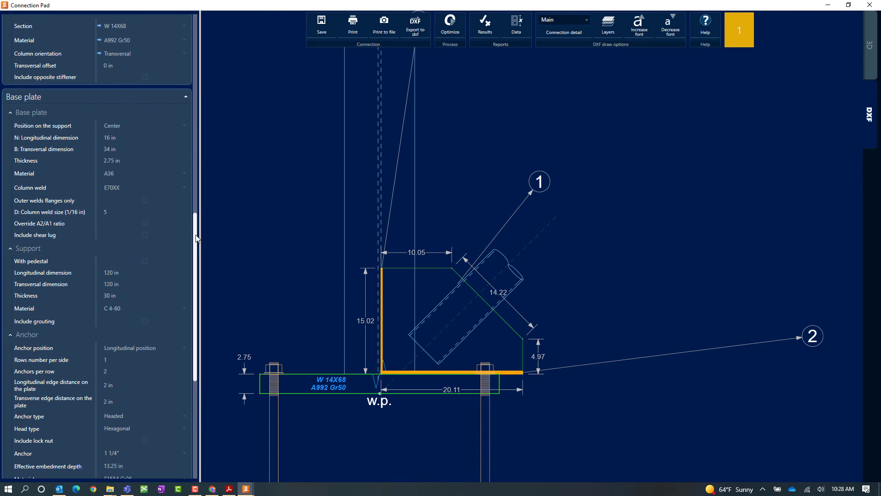
drag(196, 237, 205, 104)
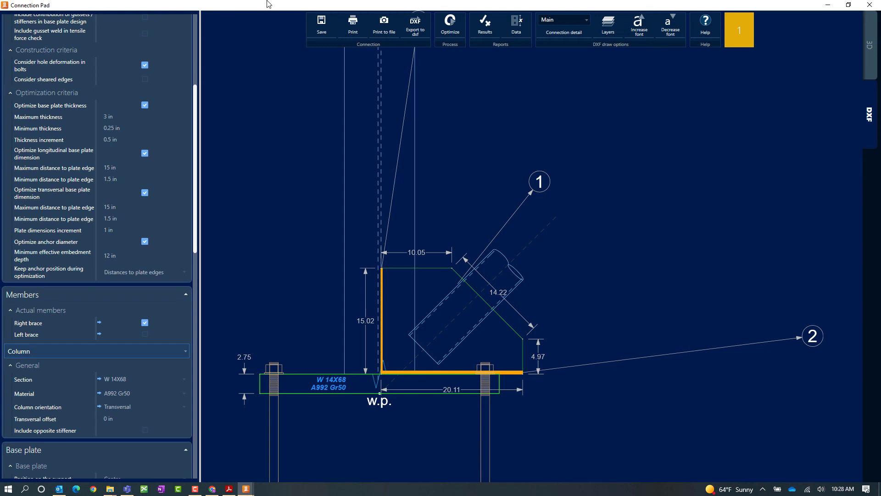
click(452, 31)
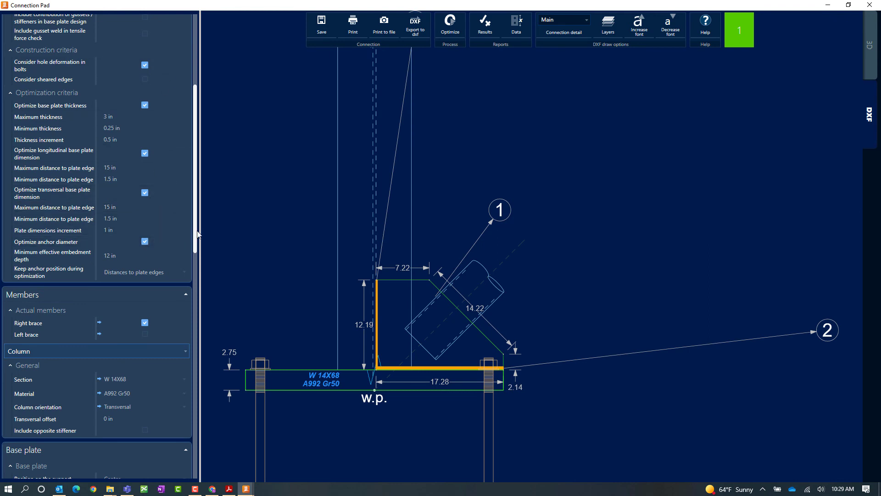
Step: Check the optimized base plate dimensions, save the gusset connection and close its editor
drag(197, 239, 196, 264)
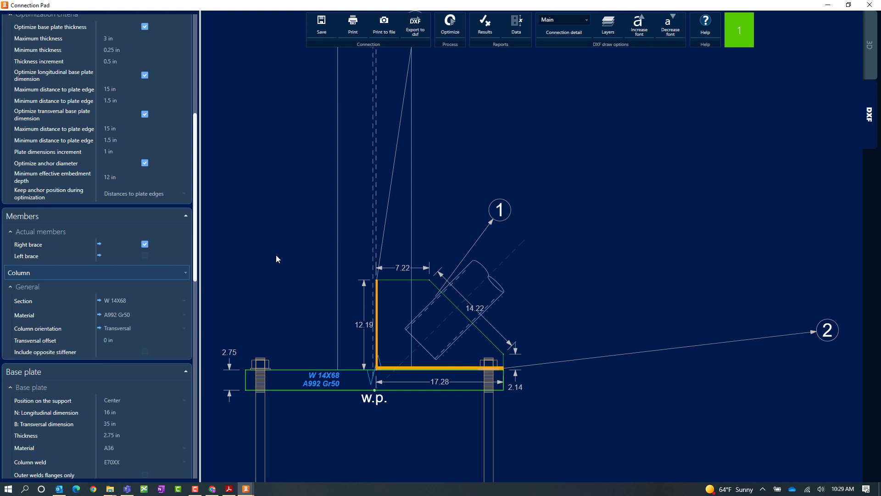
click(326, 33)
scroll(293, 129, up, 1)
click(871, 4)
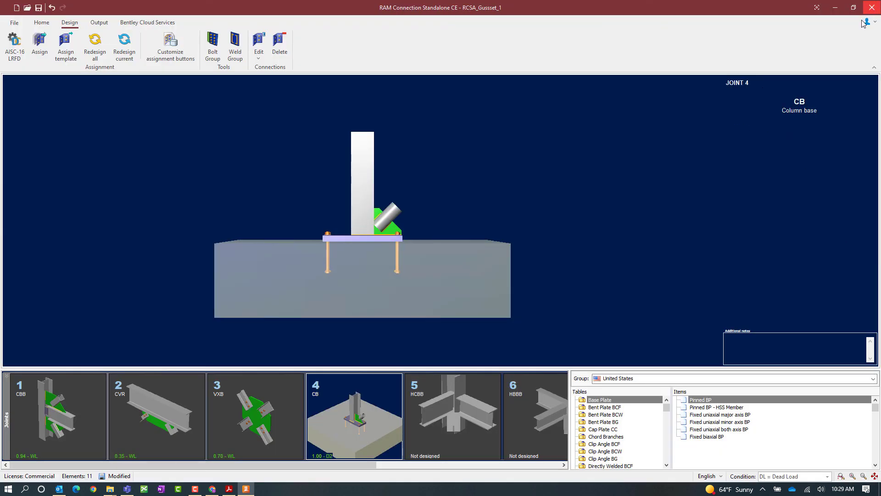